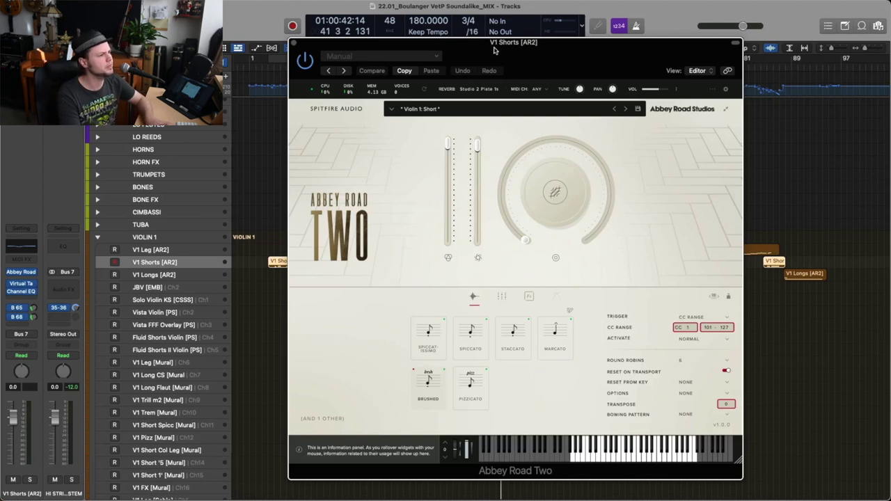
Step: Move the V1 Shorts instrument window aside and open the first V1 Shorts [AR2] region in the piano roll
left_click_drag(527, 57, 468, 59)
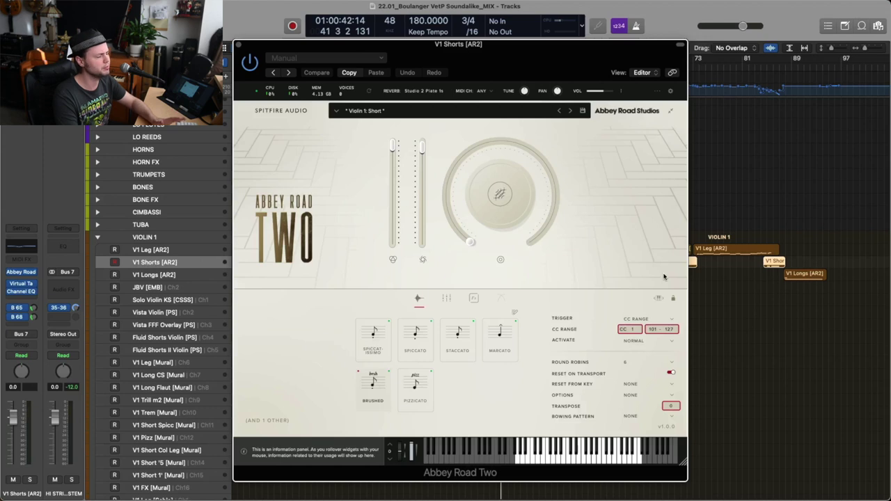
left_click_drag(488, 53, 700, 54)
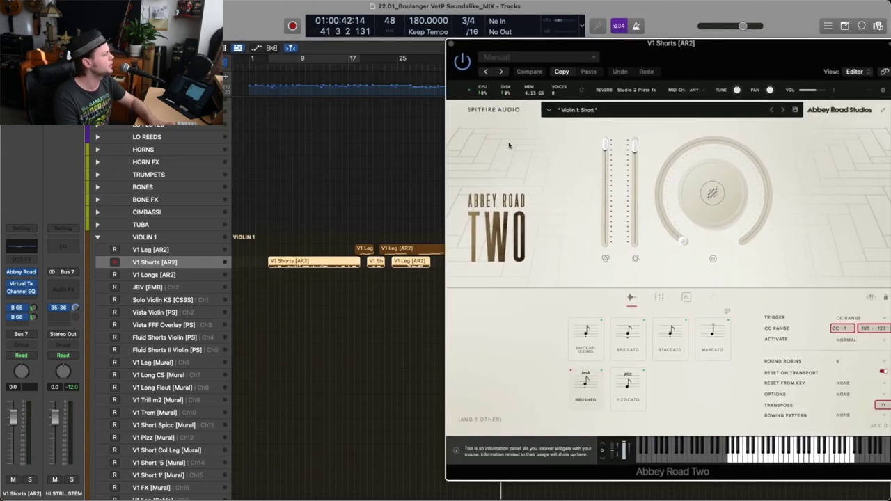
left_click(298, 255)
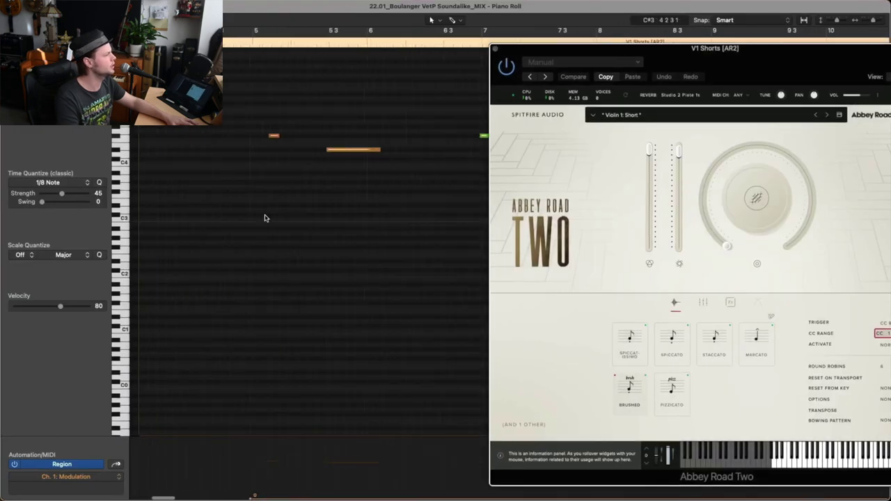
scroll(265, 218, "up", 1)
scroll(263, 218, "right", 4)
scroll(256, 220, "left", 4)
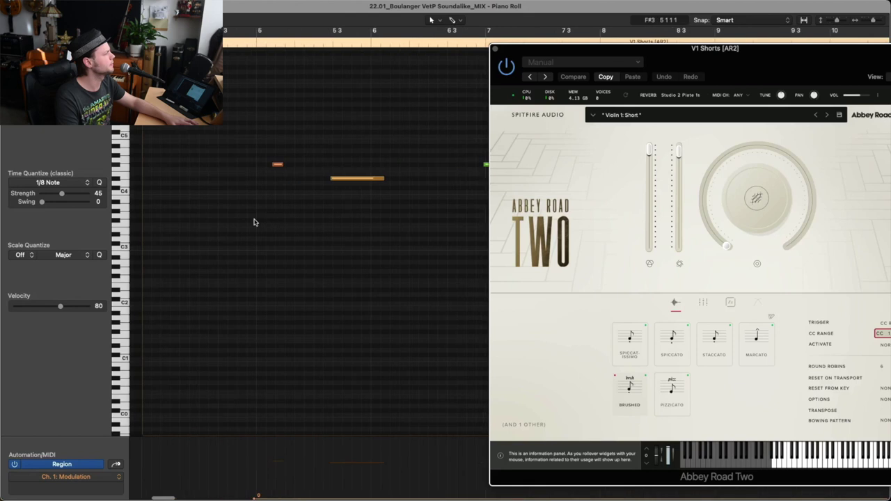
scroll(258, 48, "left", 2)
scroll(255, 47, "right", 2)
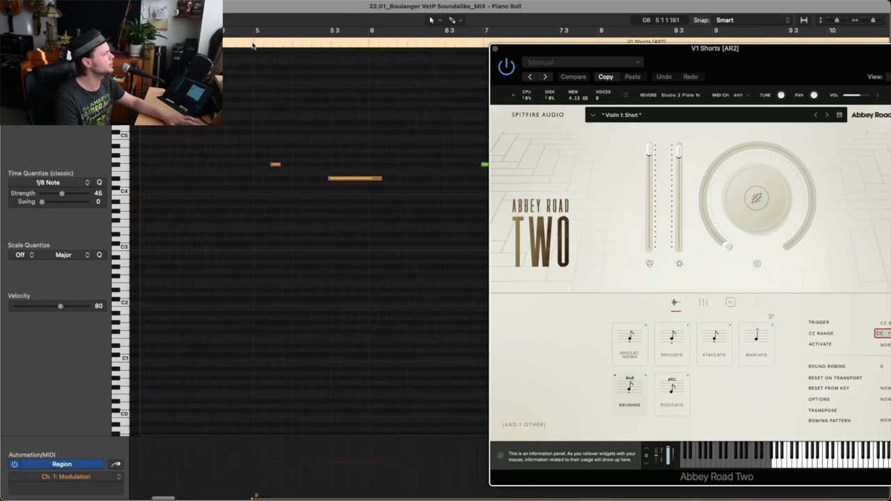
Step: Play the V1 Shorts region from bar 5, with the instrument window clear of the notes, and stop near the region's end
left_click(255, 44)
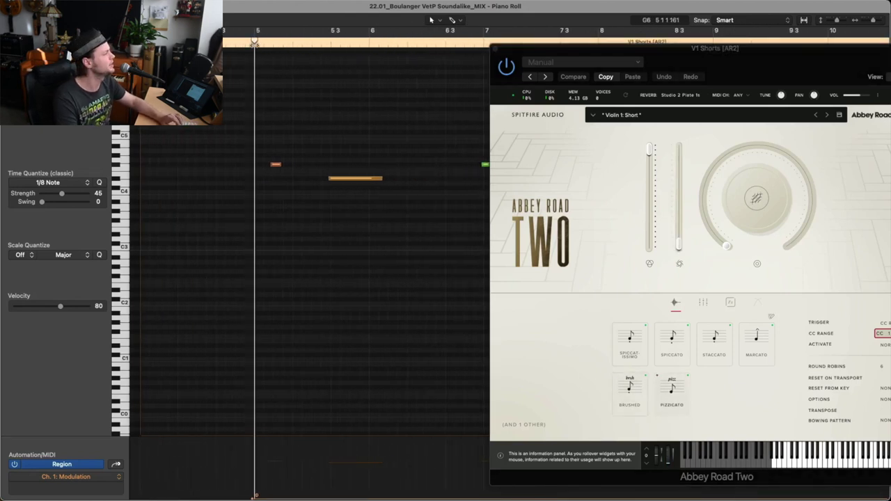
key("space")
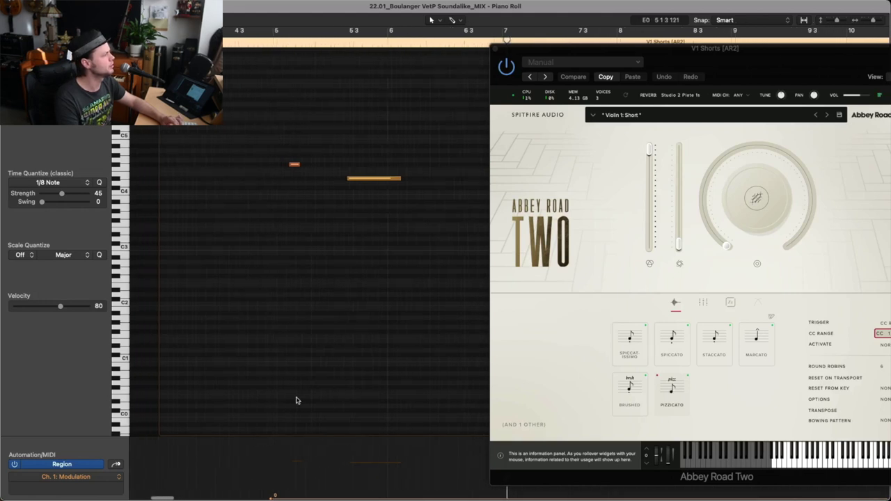
left_click_drag(691, 55, 889, 49)
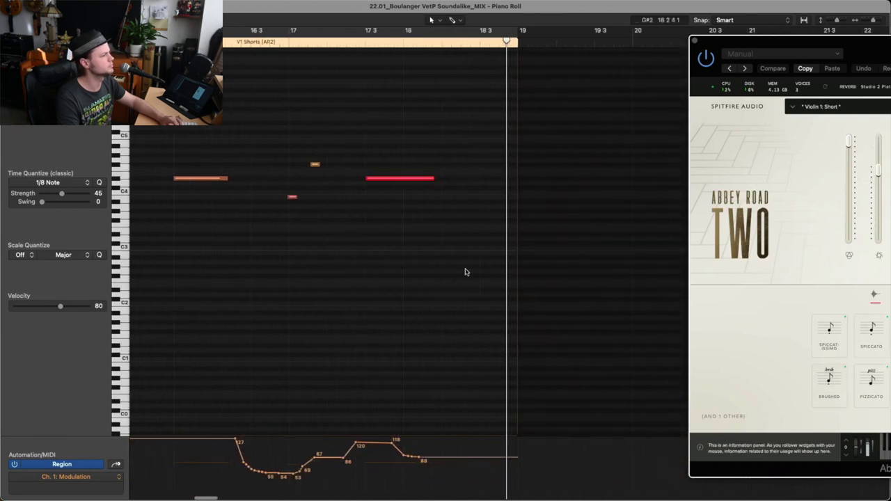
key("space")
Step: Bring the Abbey Road Two window back over the piano roll and select the Pizzicato articulation
scroll(486, 194, "left", 10)
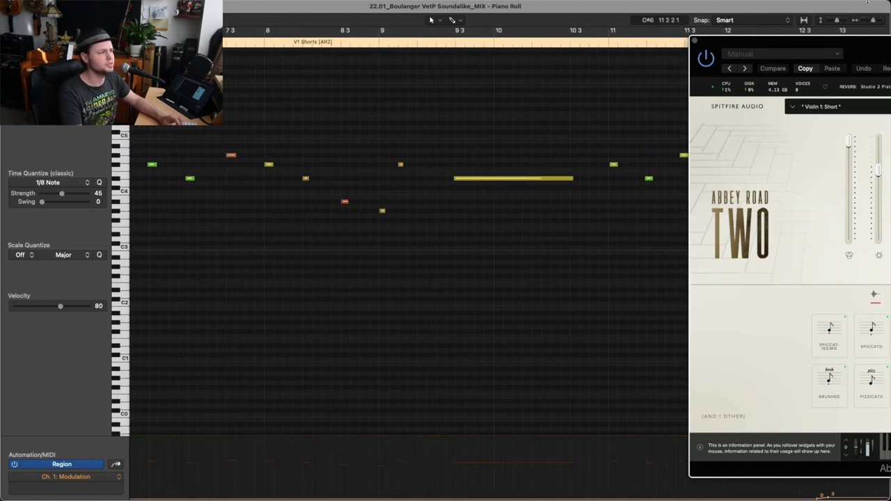
scroll(398, 223, "right", 8)
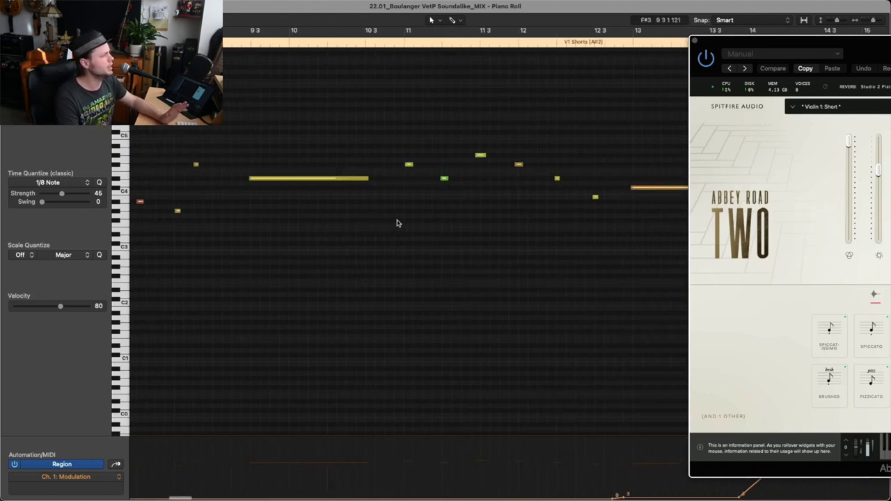
scroll(398, 223, "left", 10)
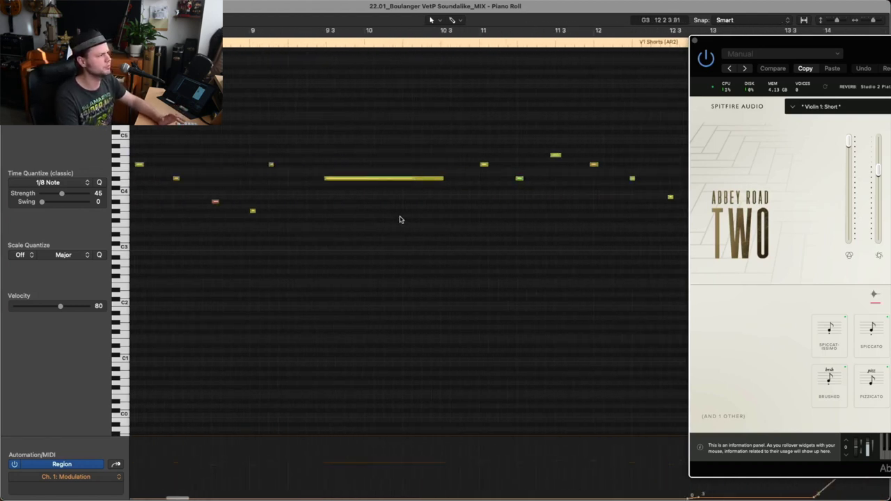
left_click_drag(888, 40, 448, 50)
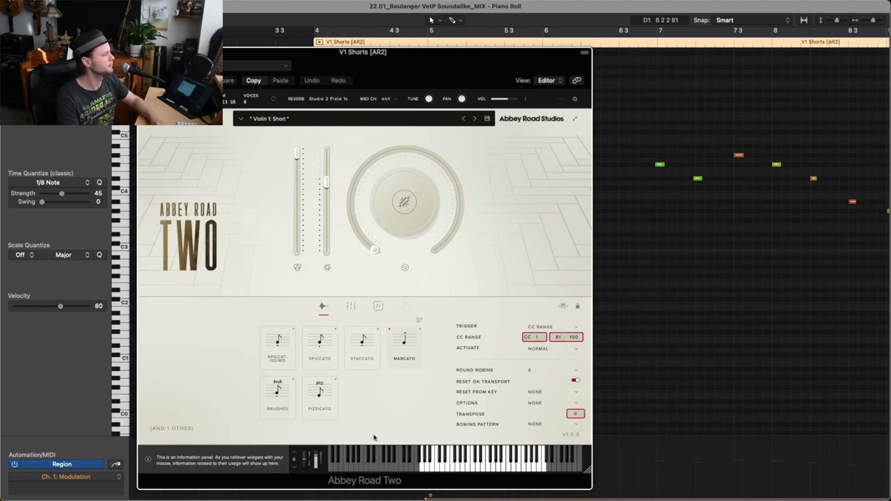
left_click(331, 399)
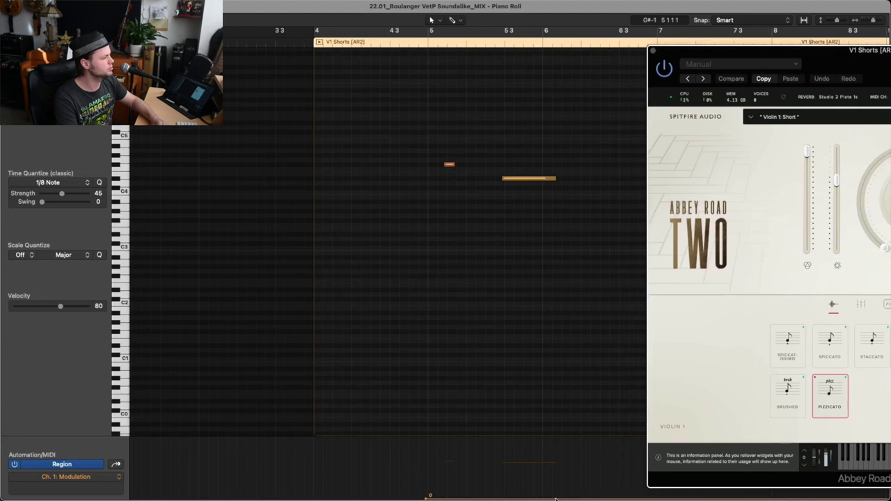
Step: Play the V1 Shorts region from bar 5, and place the instrument window beside the modulation curve to follow the articulation switches around bar 14
left_click(426, 47)
key("space")
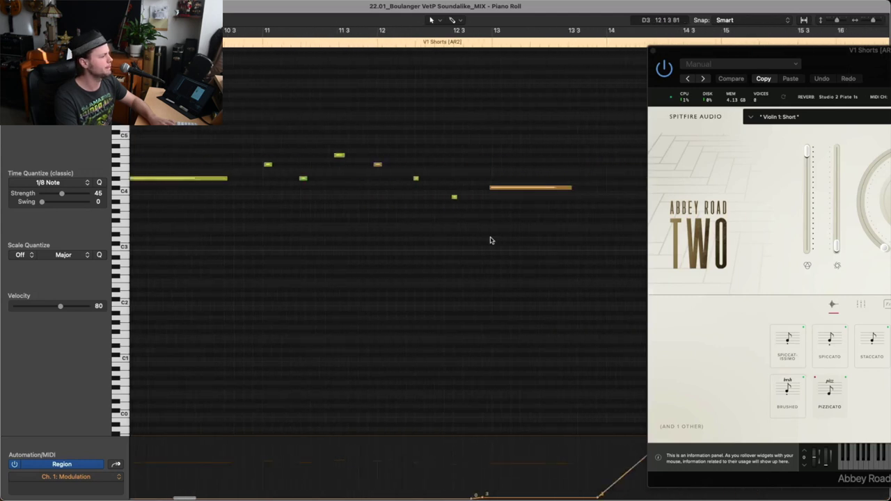
left_click(413, 47)
left_click_drag(838, 55, 266, 63)
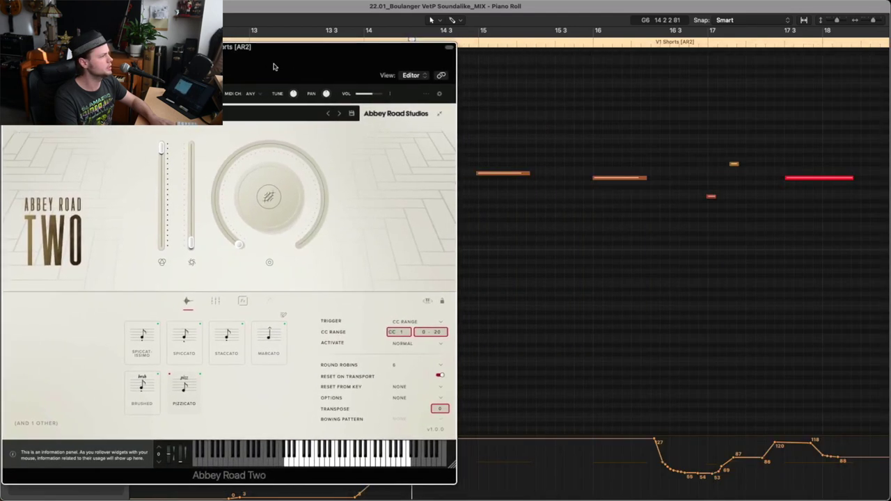
scroll(673, 179, "left", 5)
key("space")
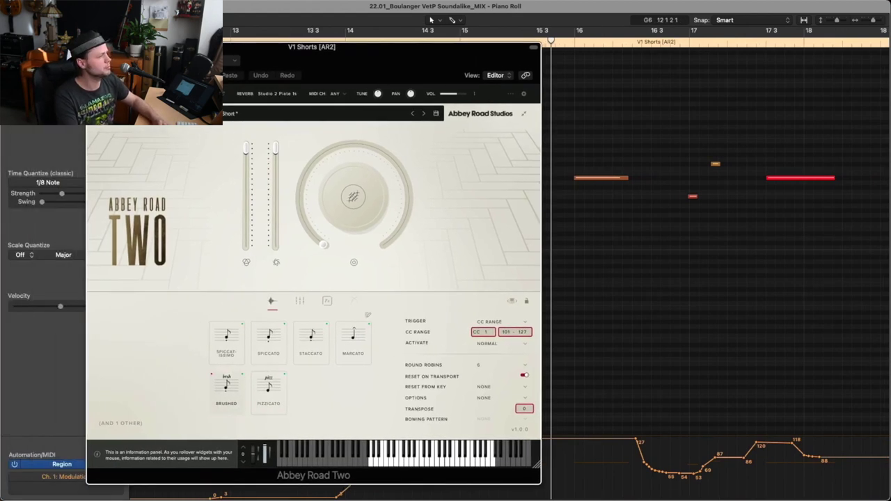
Step: Close the instrument window, solo the long V2 Leg [AR2] region starting at bar 27, and place the playhead at bar 29
key("super+w")
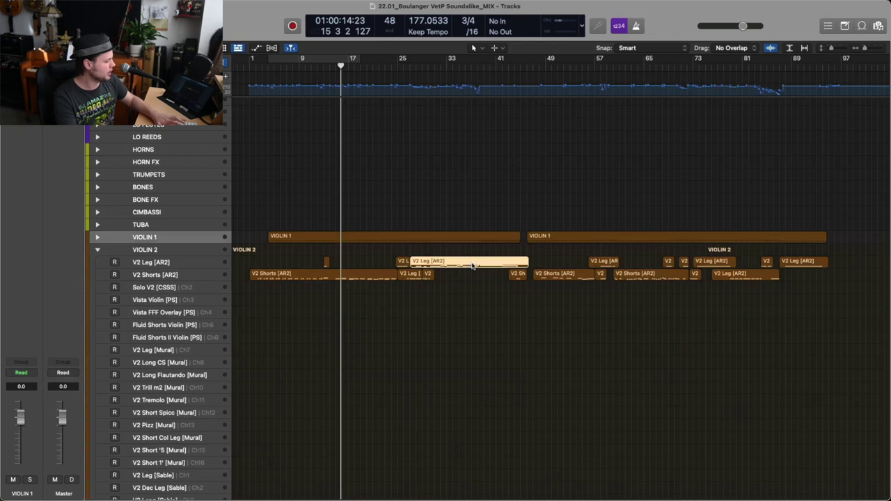
key("ctrl+s")
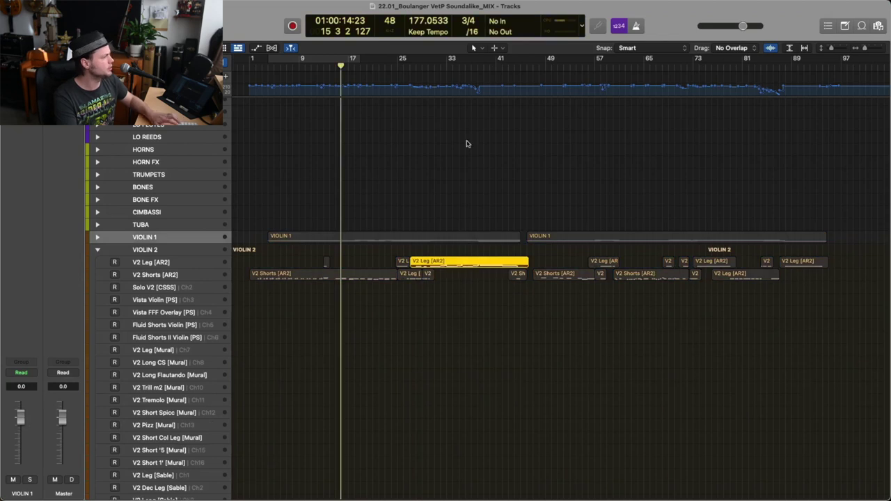
left_click(435, 63)
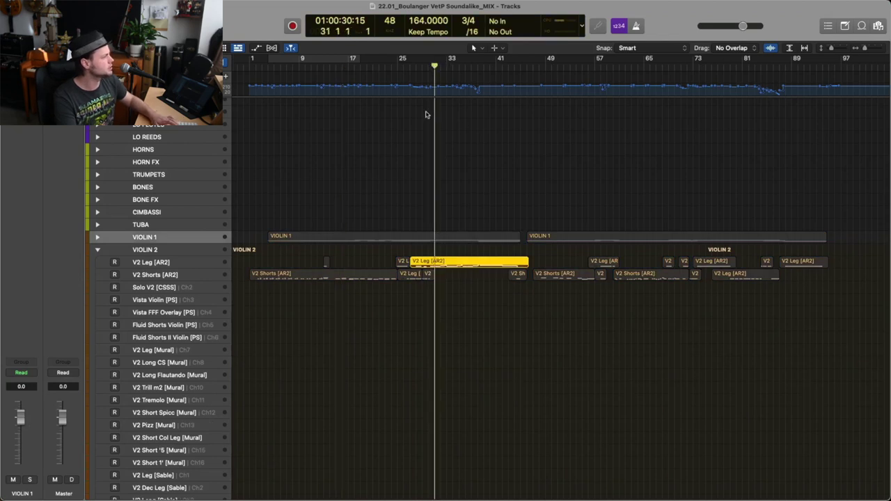
key("comma")
key("comma")
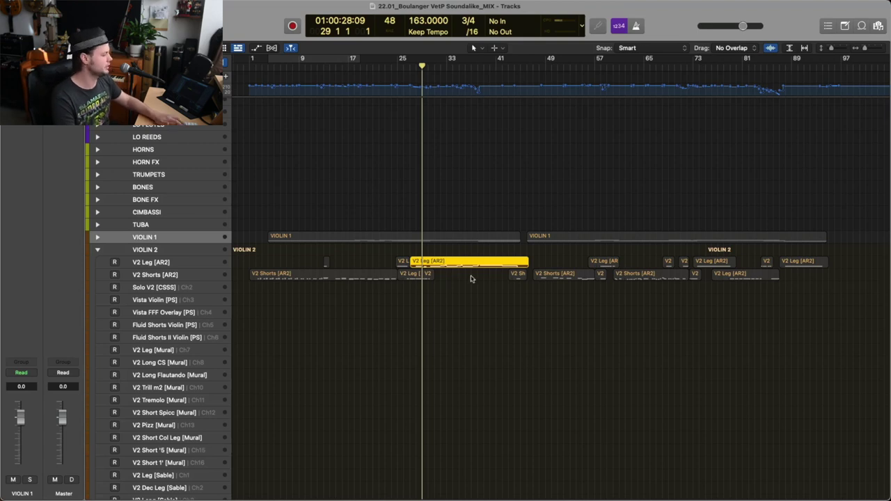
Step: Switch to the piano roll window showing the soloed V2 Leg [AR2] region
key("ctrl+Up")
left_click(302, 246)
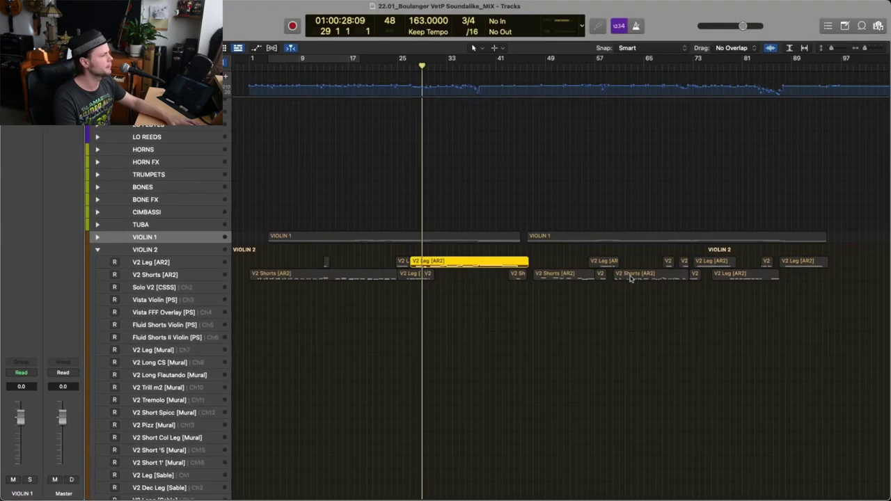
key("ctrl+Up")
left_click(640, 163)
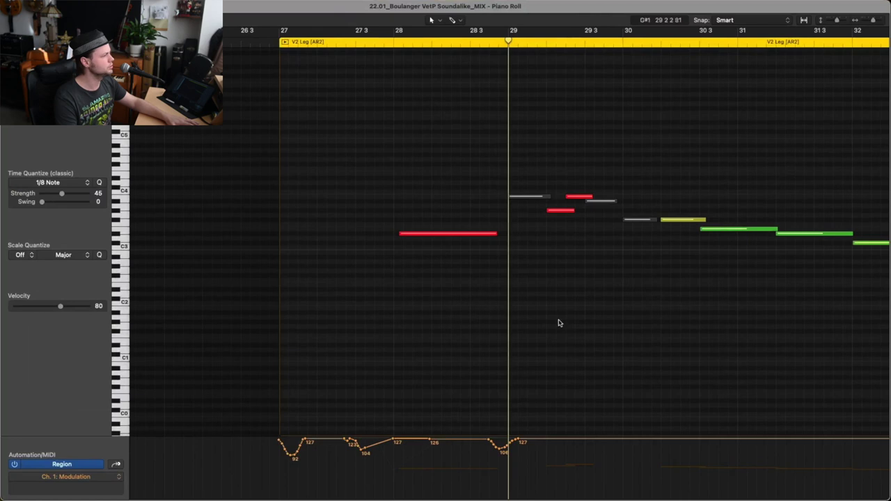
Step: Examine the V2 Leg notes and modulation curve with the playhead just before bar 28 and at bar 30
left_click(366, 44)
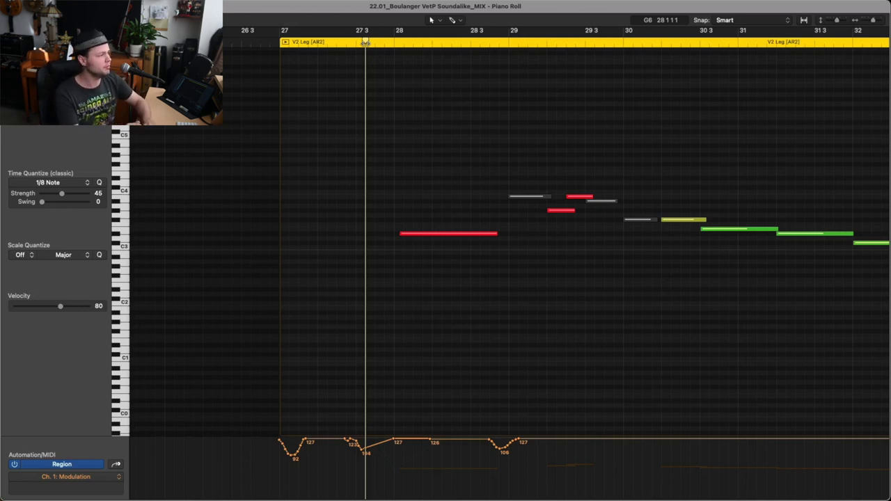
scroll(775, 97, "right", 5)
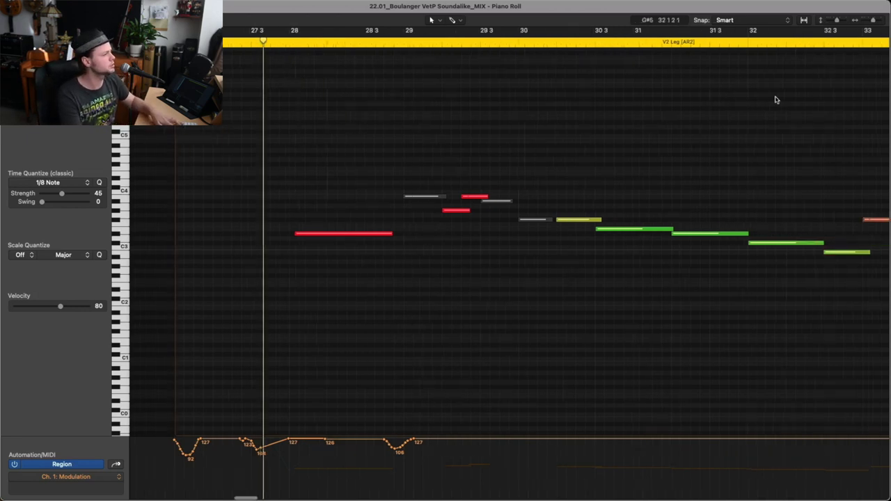
left_click(485, 43)
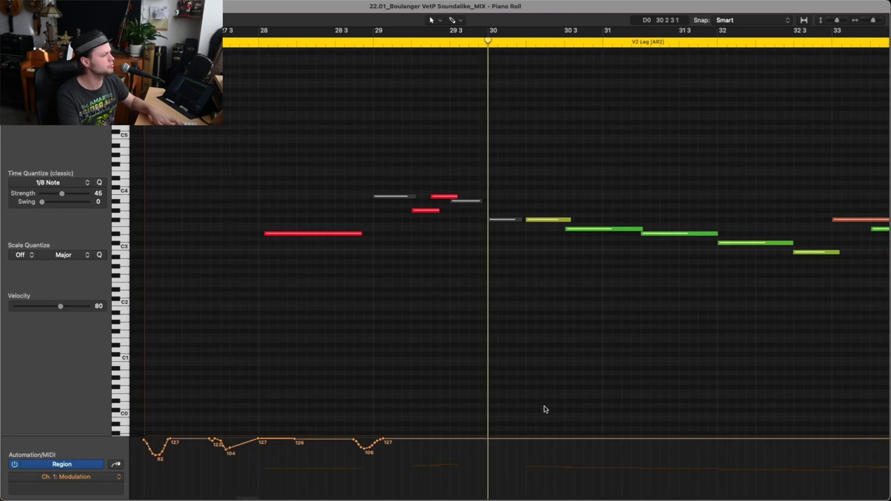
scroll(597, 414, "right", 5)
scroll(599, 415, "left", 5)
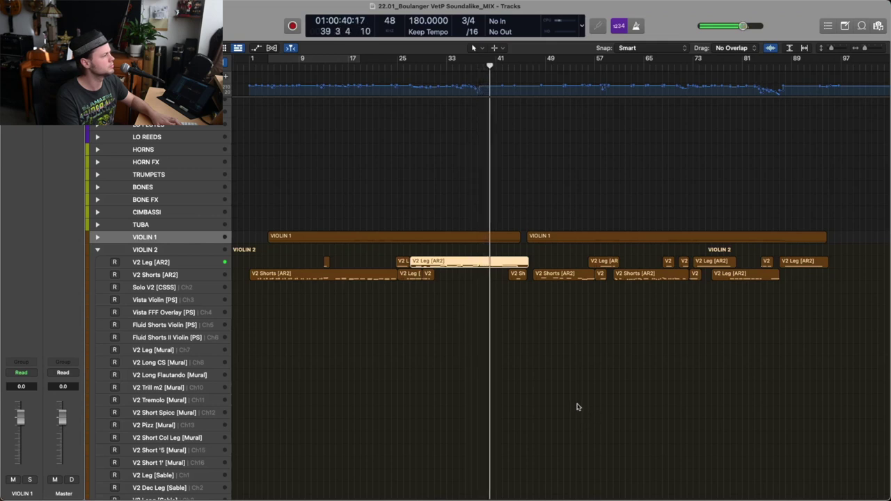
Step: Play the V2 Leg [AR2] region from bar 37 in the piano roll, and return to the Tracks window
double_click(485, 264)
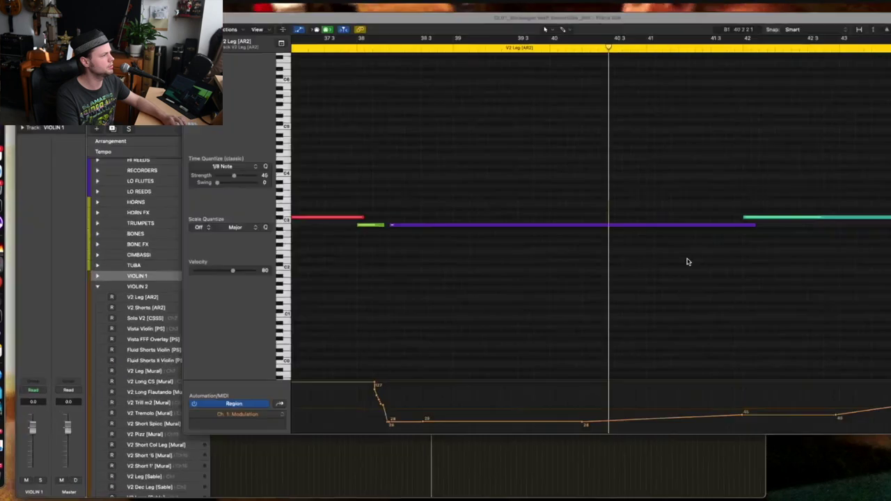
scroll(687, 262, "left", 5)
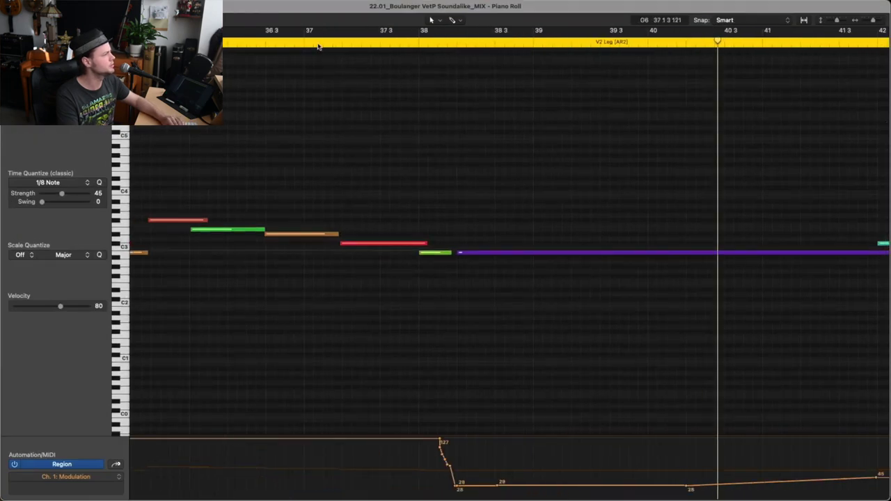
left_click(318, 47)
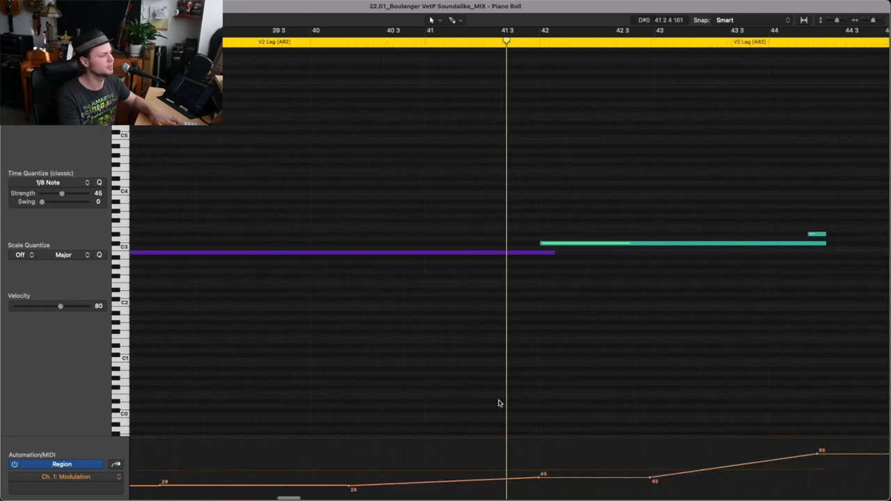
key("space")
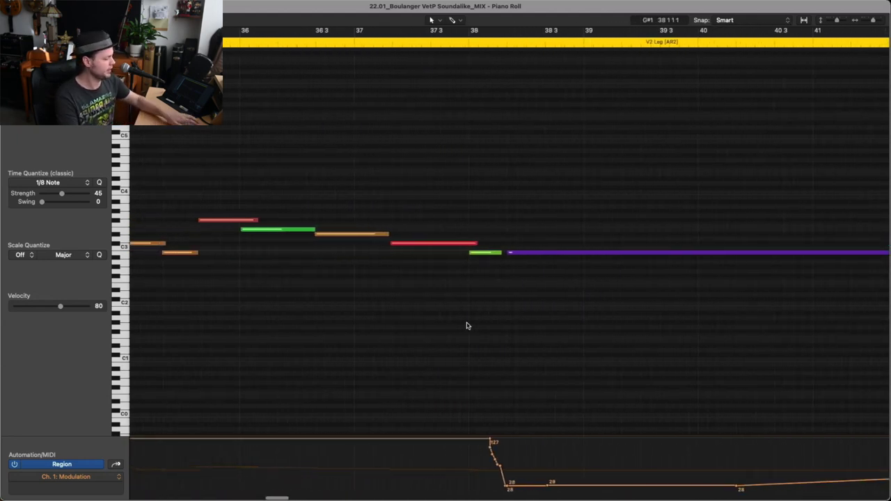
key("ctrl+Up")
left_click(479, 196)
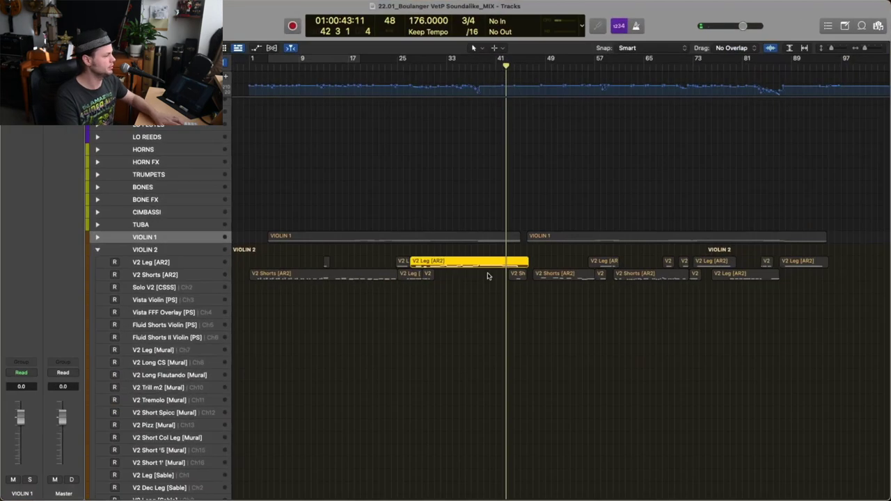